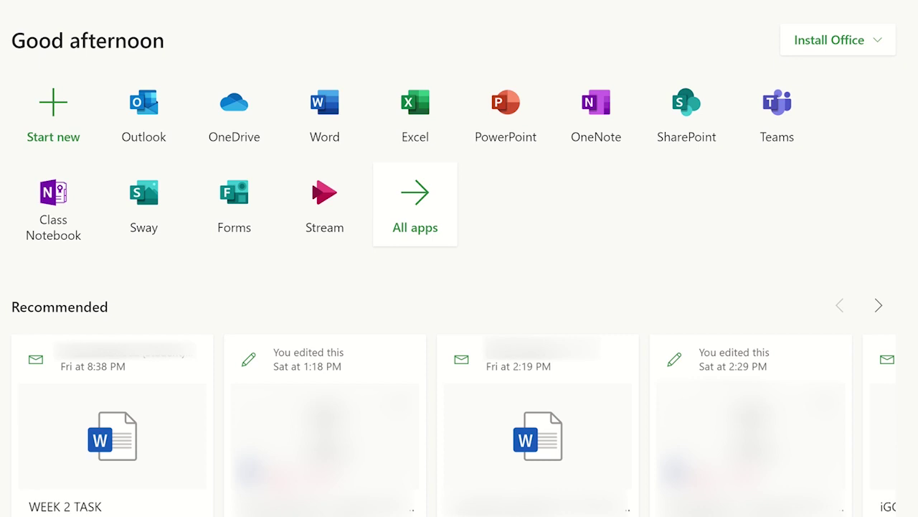
- Start the new class notebook wizard from the Class Notebook tile
left_click(64, 213)
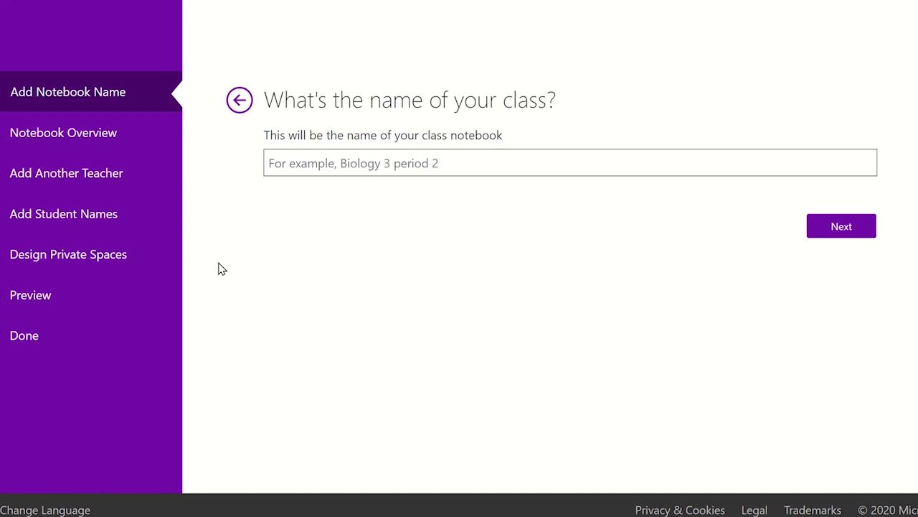
- Enter 'Y10 Demo Class Notebook' as the class name and submit it
left_click(289, 171)
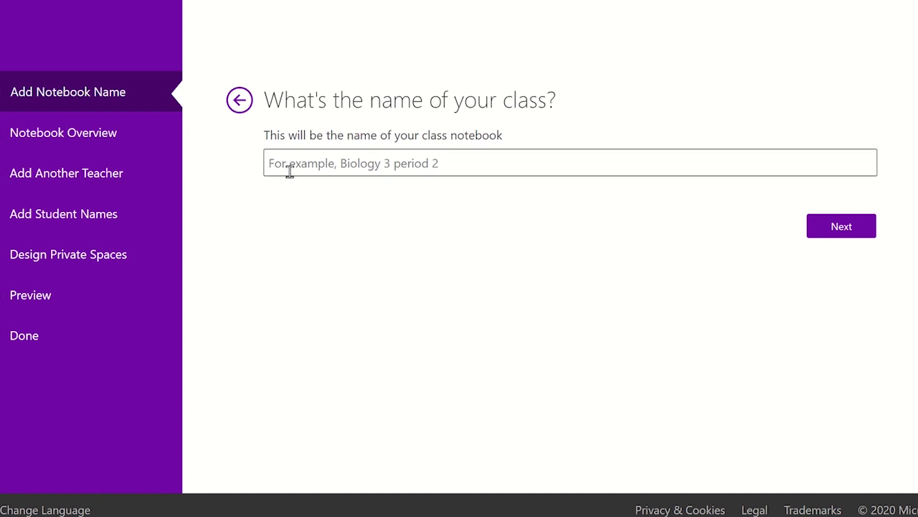
type("Y")
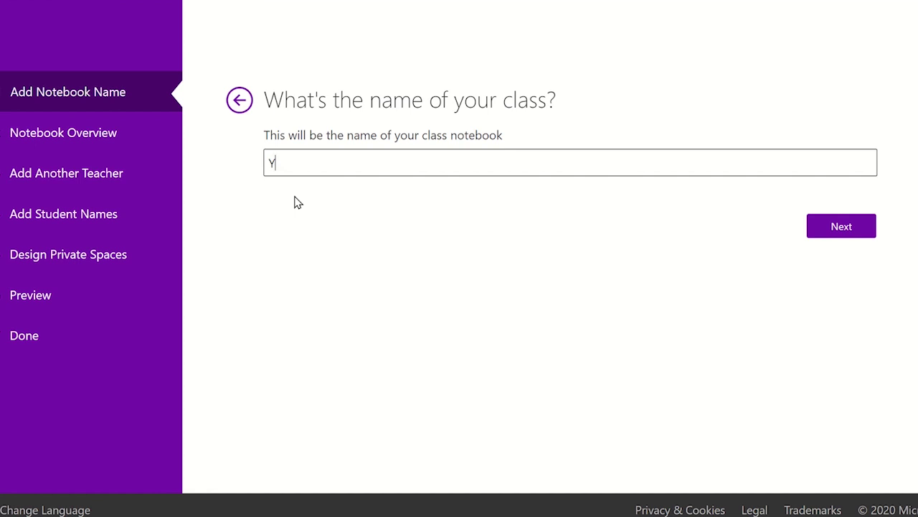
type("10 Demo Class Notebook")
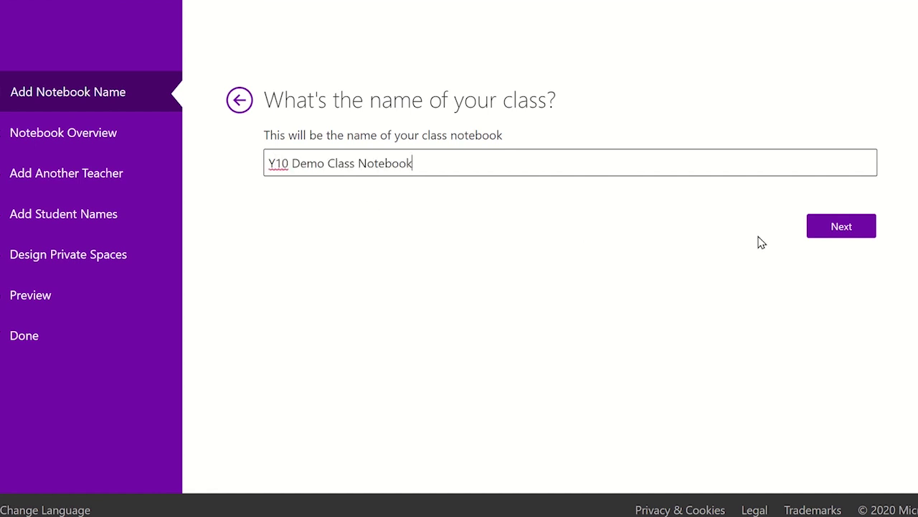
left_click(842, 231)
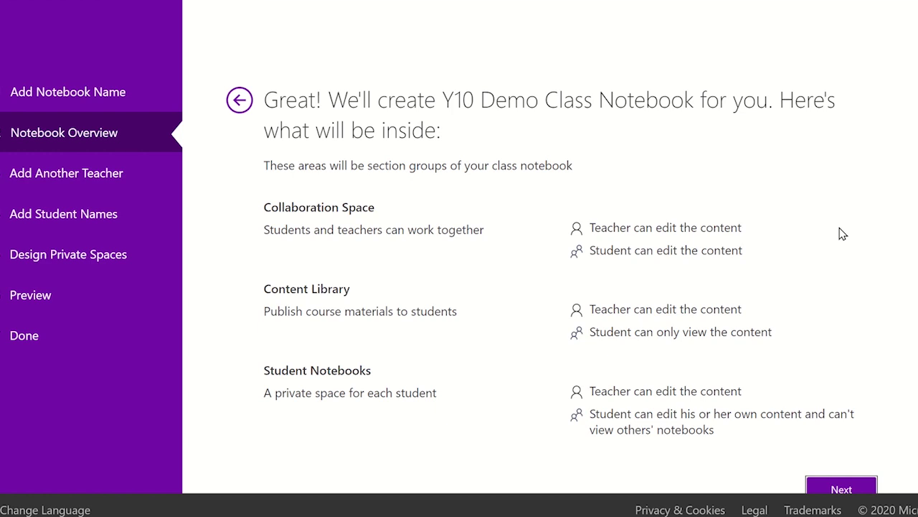
- Review the three section groups in the notebook overview and continue
scroll(840, 228, "down", 1)
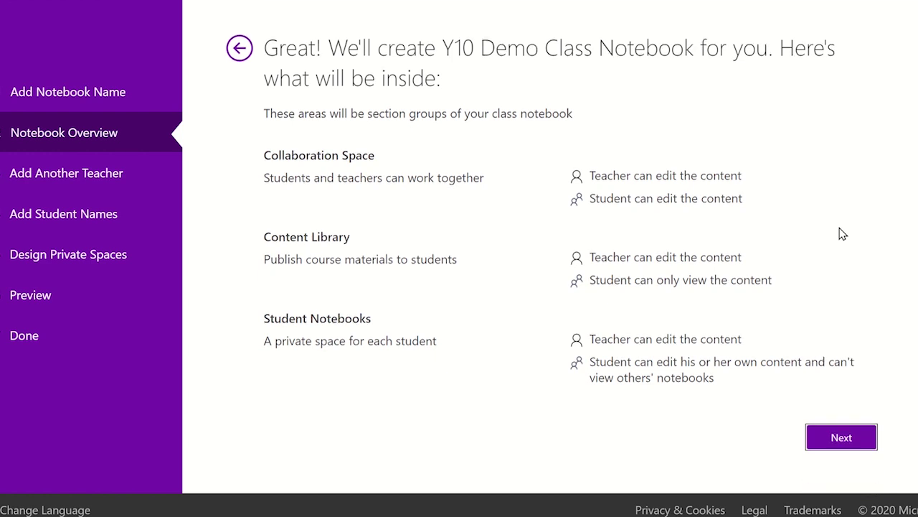
left_click(840, 439)
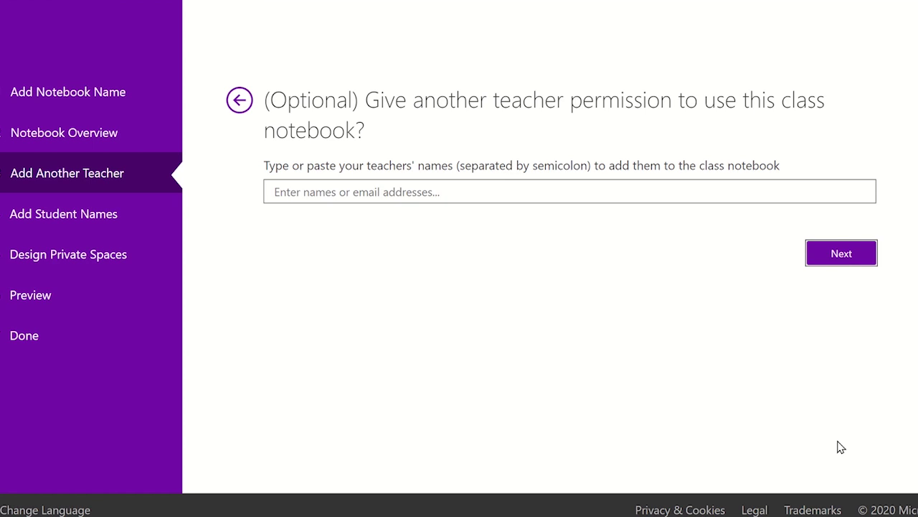
- Continue past the co-teacher step without adding another teacher
left_click(830, 256)
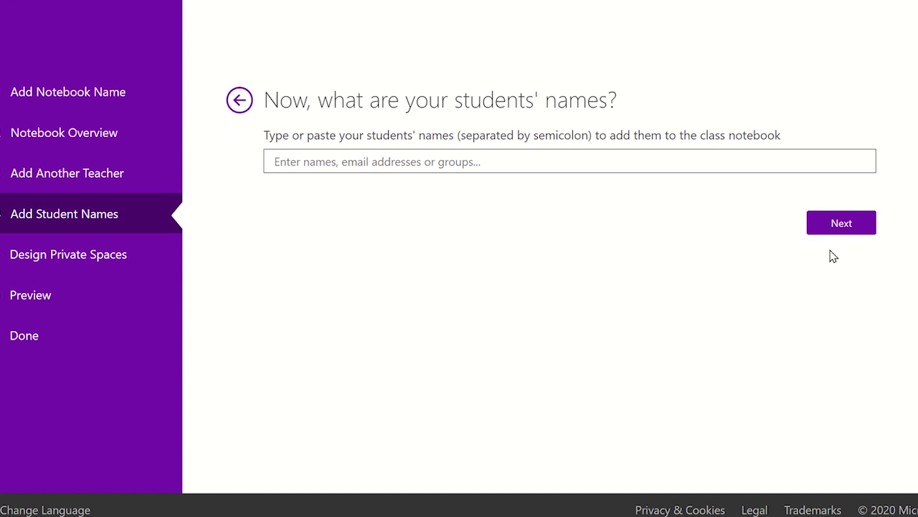
left_click(838, 224)
- Skip student names and delete the Quizzes, Homework and Class Notes sections
left_click(839, 225)
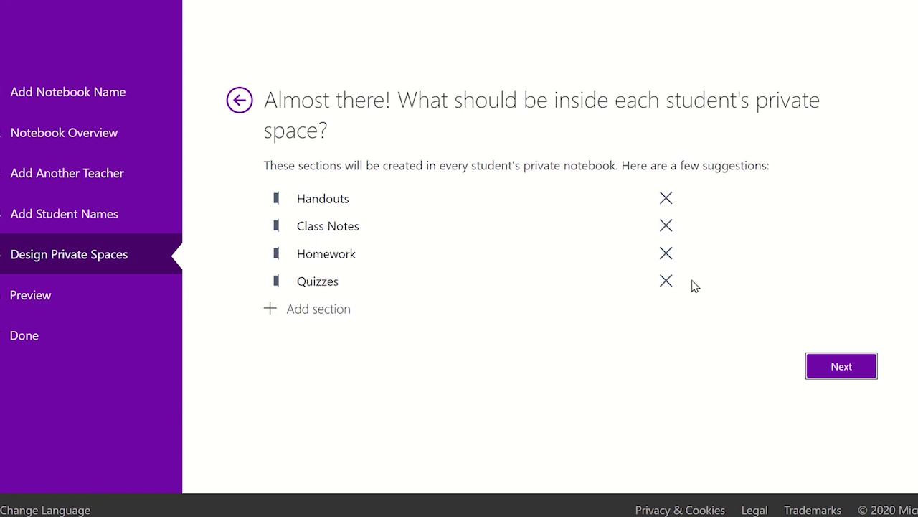
left_click(667, 283)
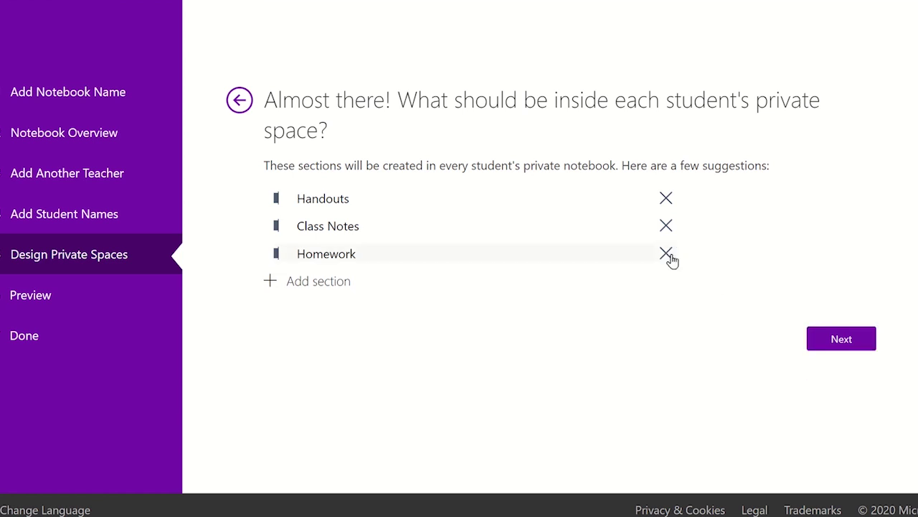
left_click(667, 254)
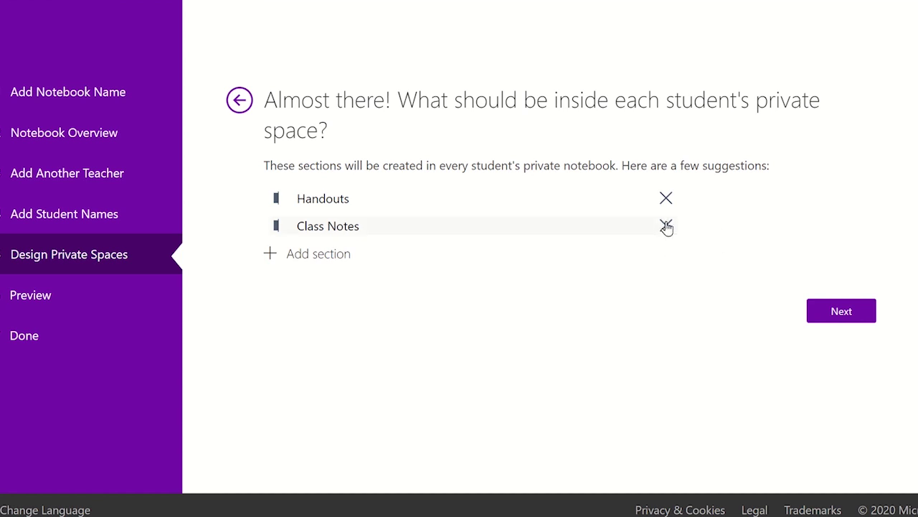
left_click(666, 226)
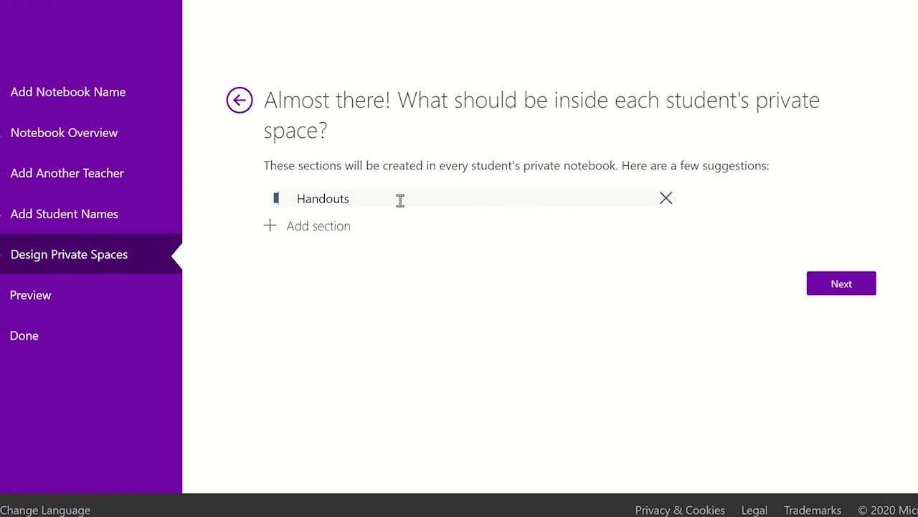
- Rename the remaining Handouts section to 'Topic 1 - Ecology'
left_click(361, 198)
key("BackSpace")
key("BackSpace")
key("BackSpace")
key("BackSpace")
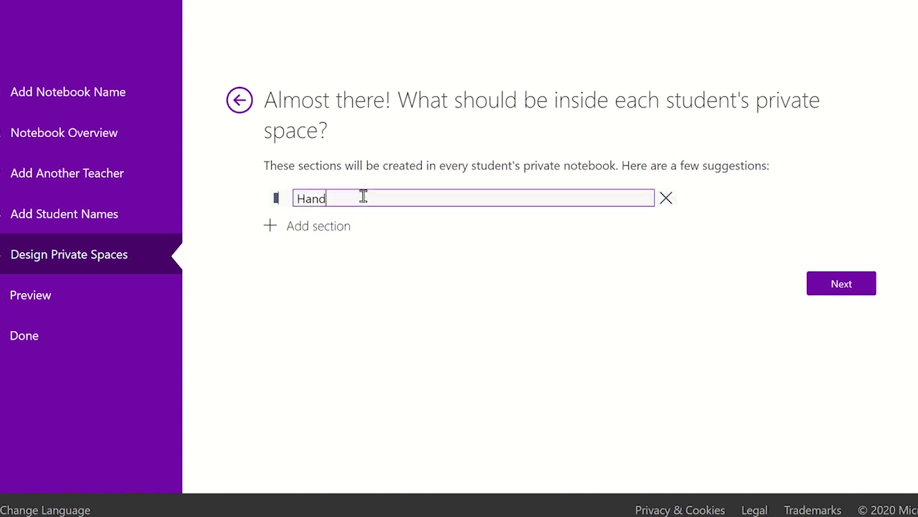
key("BackSpace")
key("BackSpace")
key("BackSpace")
key("BackSpace")
type("T")
type("opic 1 - Ecology")
- Check that the student's notebook preview shows Topic 1 - Ecology, then create the notebook
left_click(843, 284)
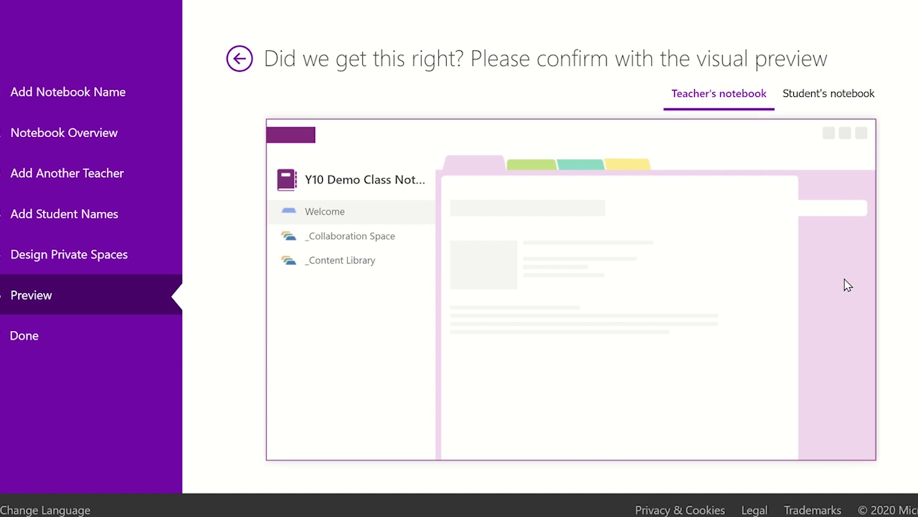
left_click(829, 96)
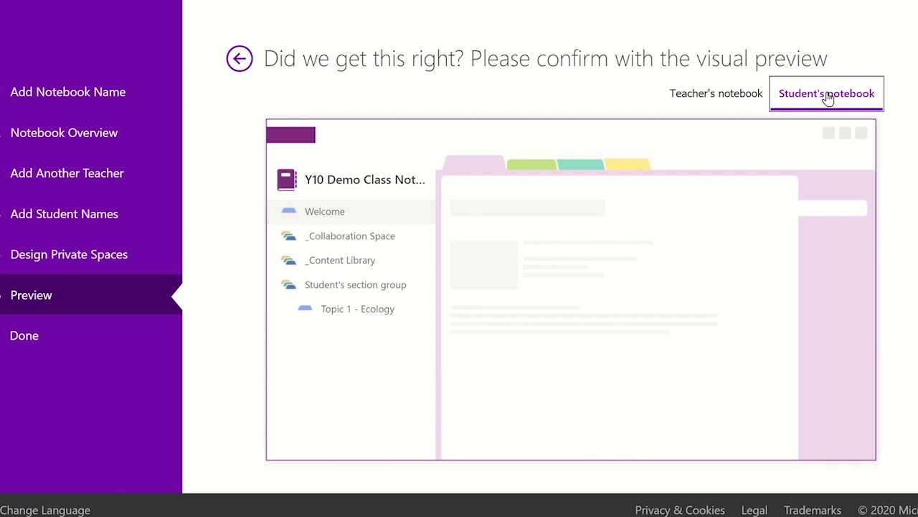
scroll(829, 98, "down", 2)
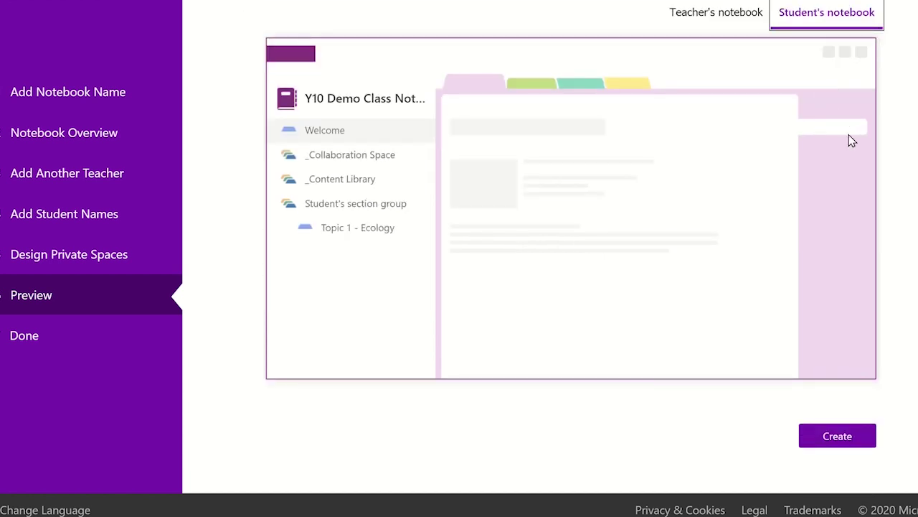
left_click(832, 434)
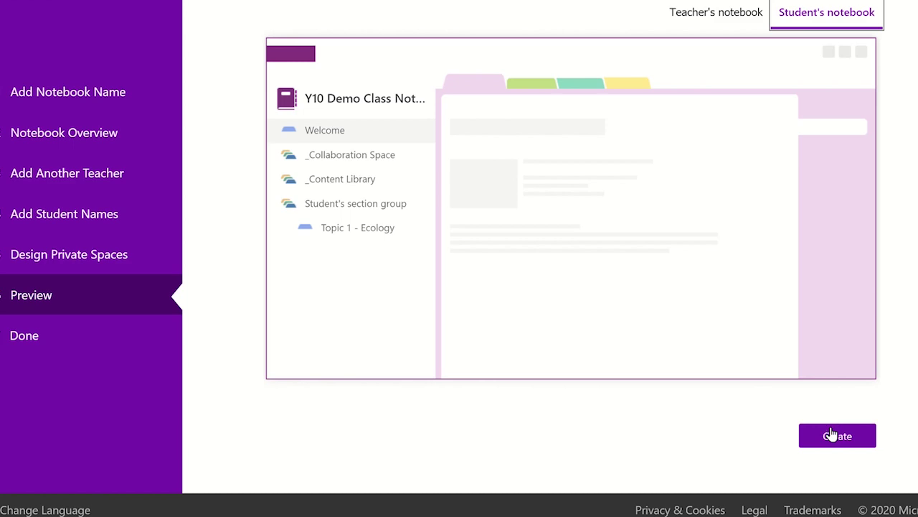